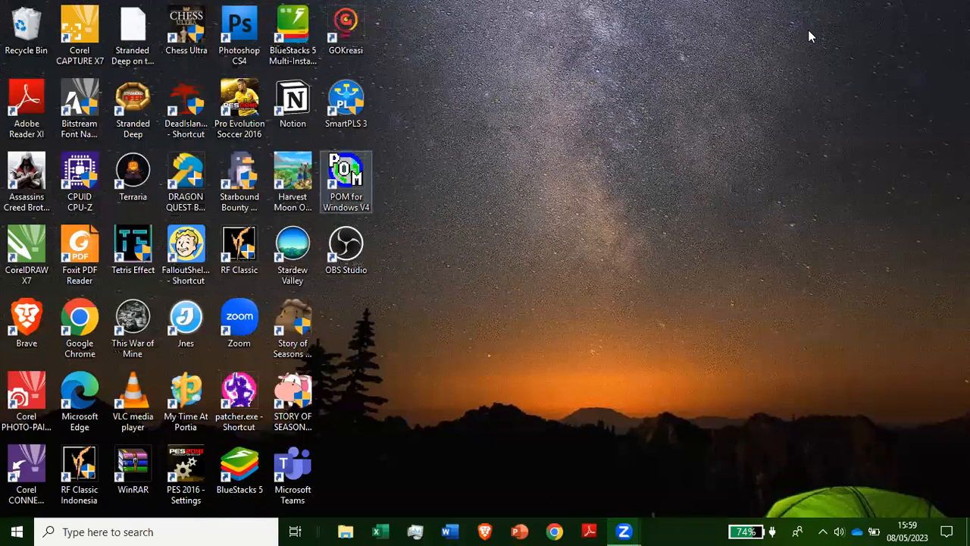
# - Launch POM for Windows and dismiss the tip of the day
pyautogui.press('Return')
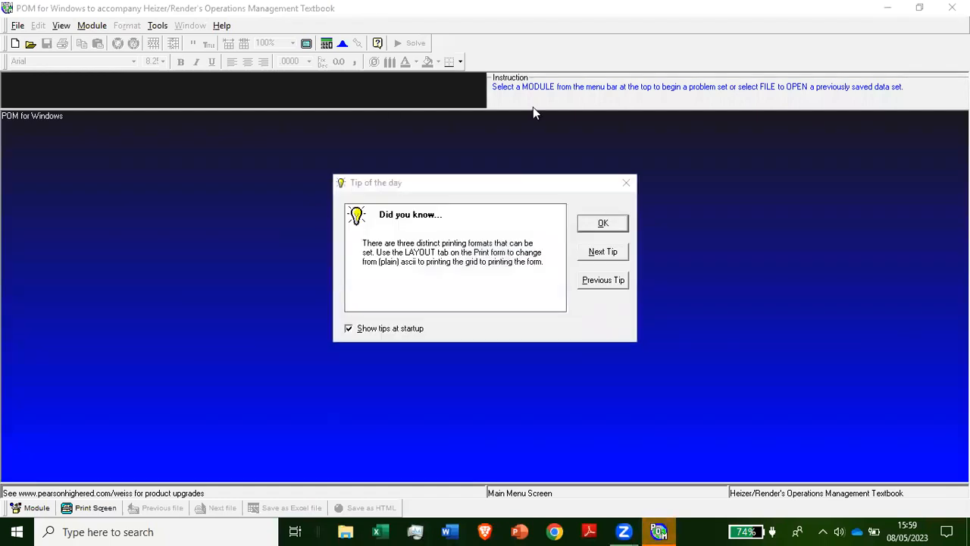
pyautogui.click(603, 228)
pyautogui.click(603, 225)
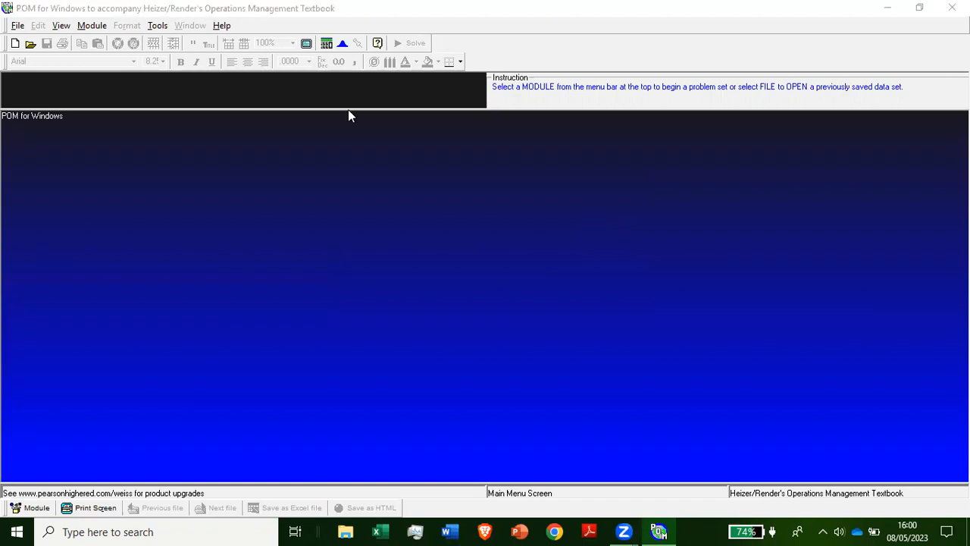
# - Create a Breakeven Analysis (Cost vs. Revenue) data set titled BEP1 in the Breakeven/Cost-Volume Analysis module
pyautogui.click(88, 27)
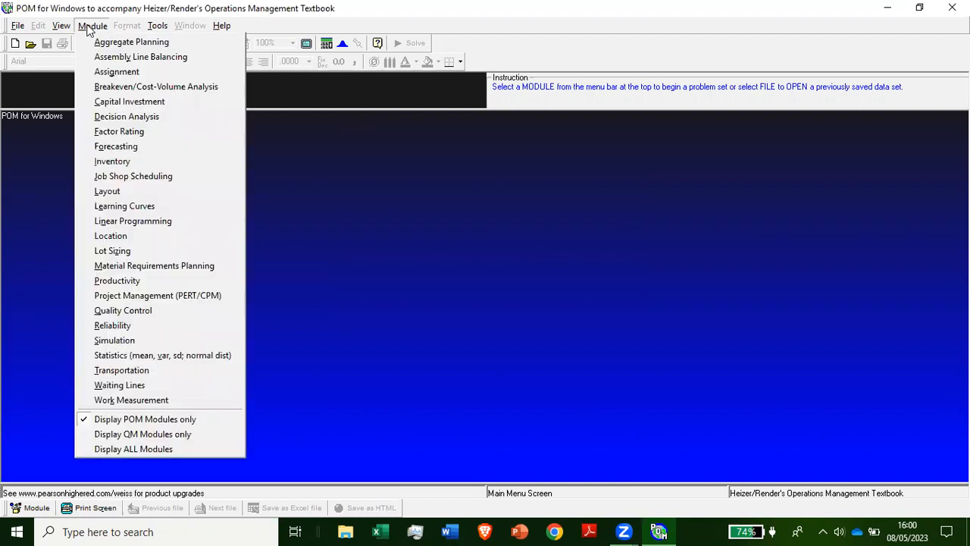
pyautogui.click(137, 90)
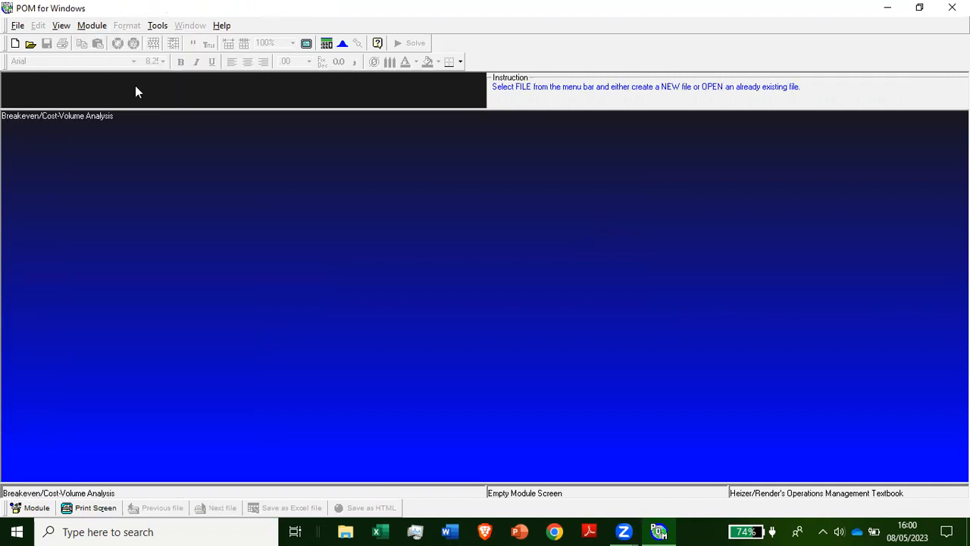
pyautogui.click(17, 25)
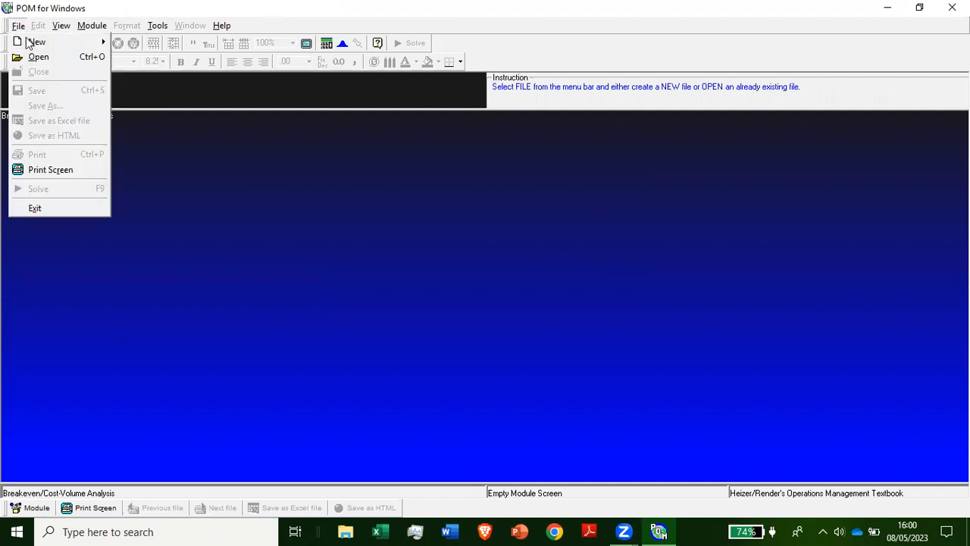
pyautogui.moveTo(57, 43)
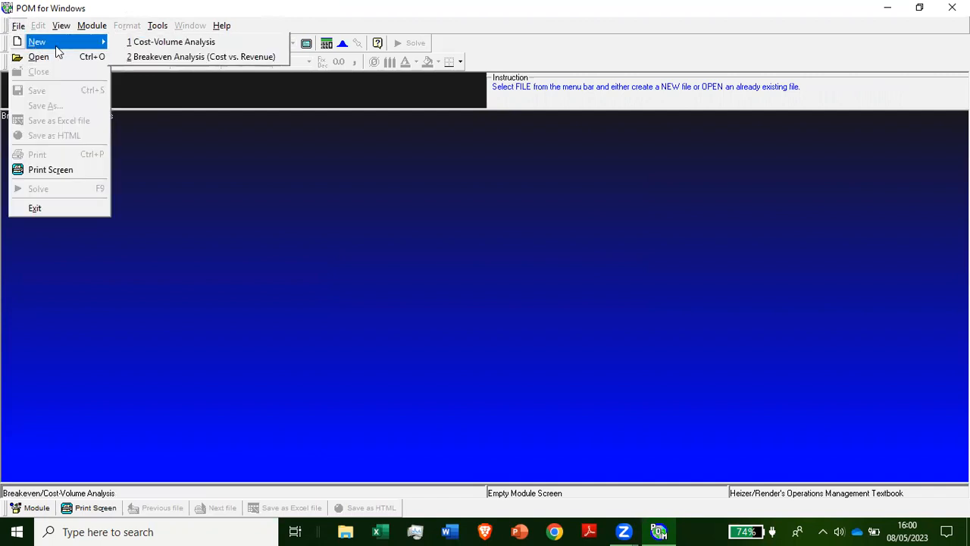
pyautogui.click(168, 58)
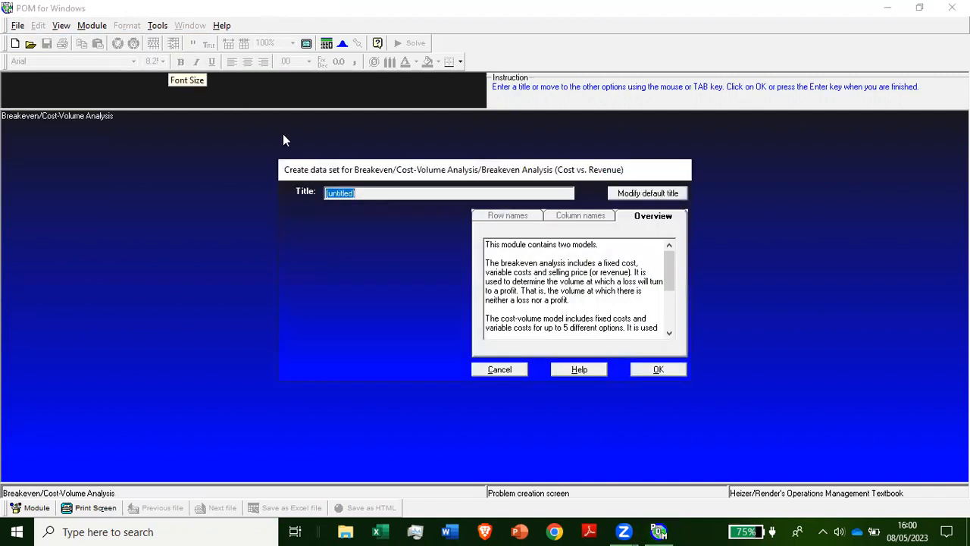
pyautogui.press('capslock')
pyautogui.write('BEP1')
pyautogui.press('capslock')
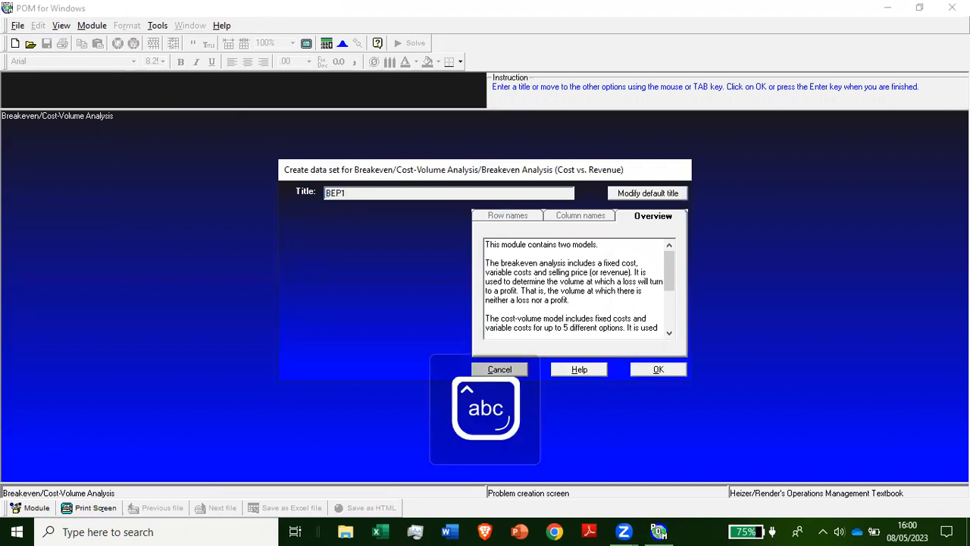
pyautogui.click(658, 370)
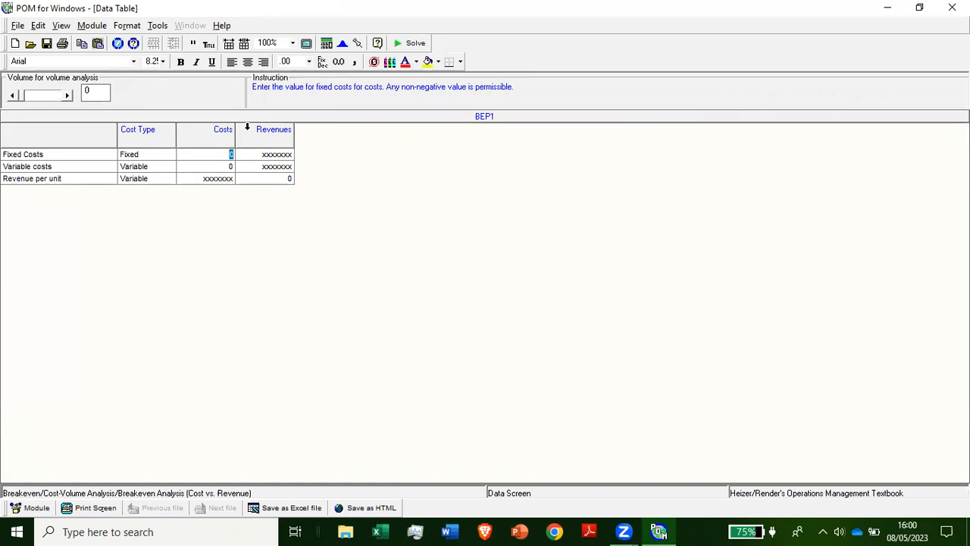
# - Enter fixed costs of 1000, variable costs of 8 and revenue per unit of 12.5 in the BEP1 data table
pyautogui.write('1000')
pyautogui.press('Return')
pyautogui.write('8')
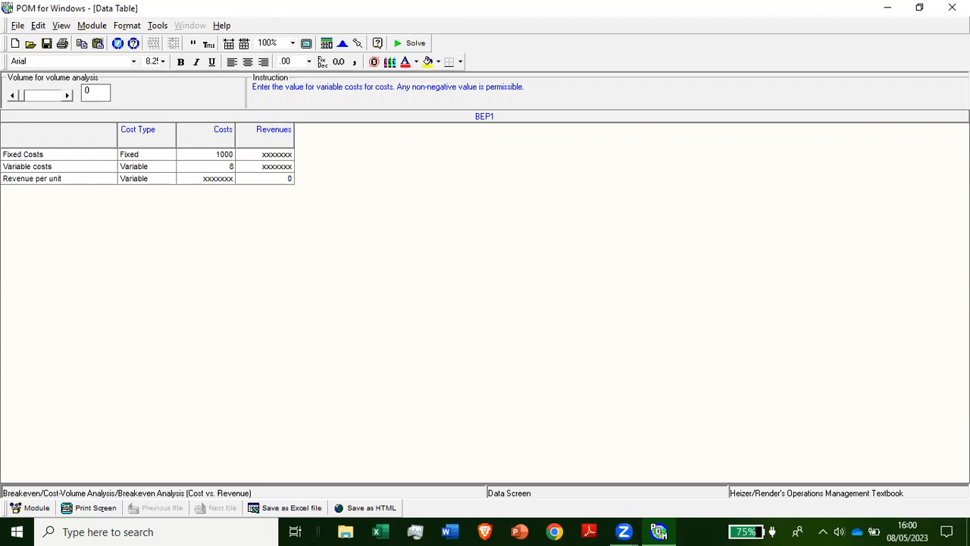
pyautogui.click(290, 180)
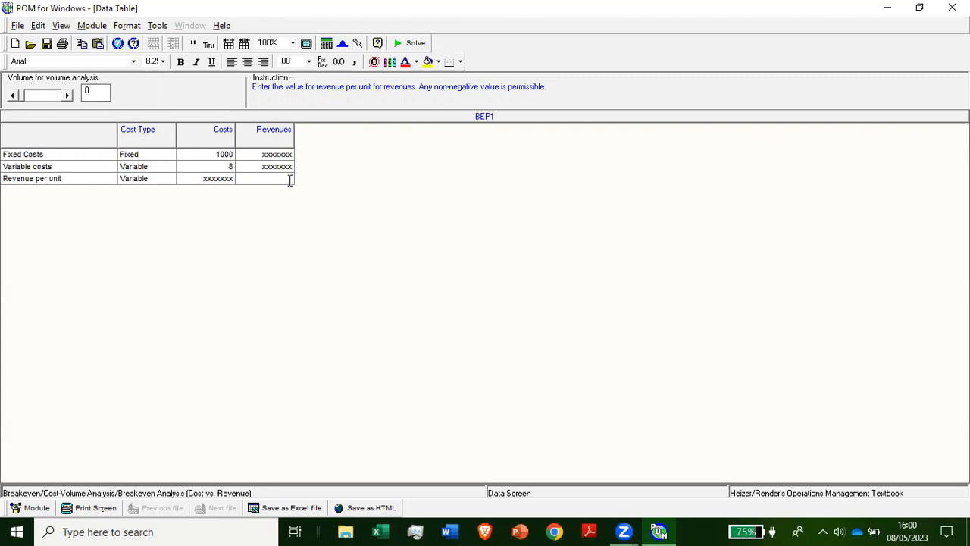
pyautogui.write('12.5')
pyautogui.click(510, 104)
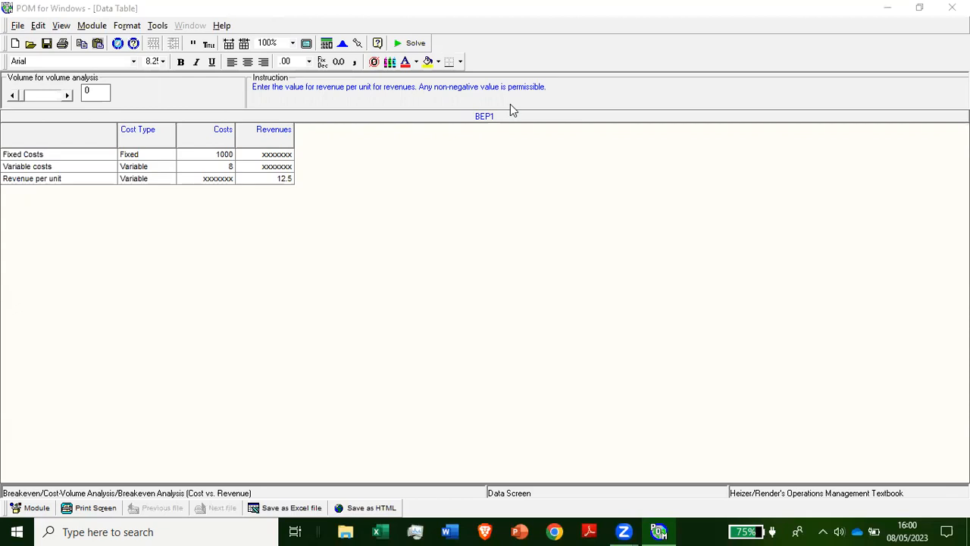
# - Solve the BEP1 problem and examine the breakeven points in units and dollars
pyautogui.click(406, 44)
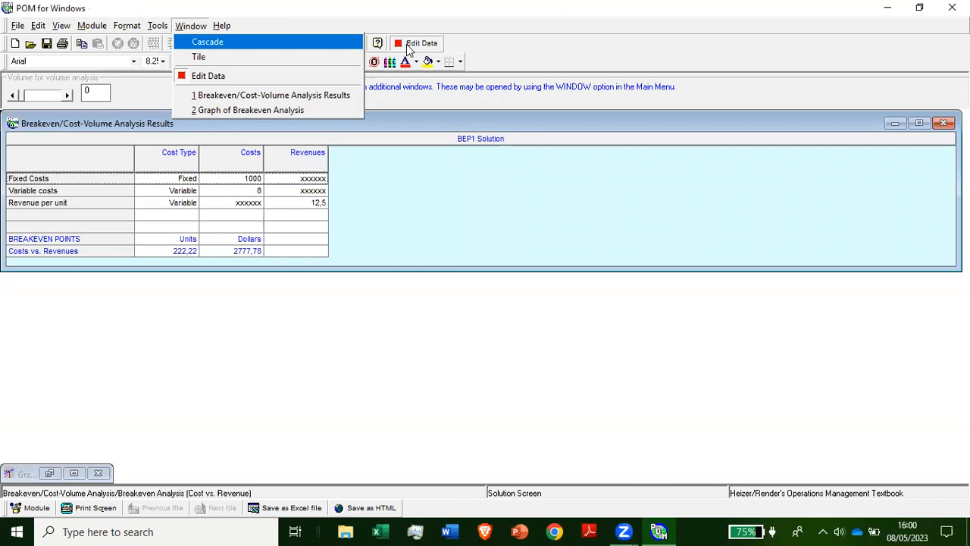
pyautogui.click(383, 194)
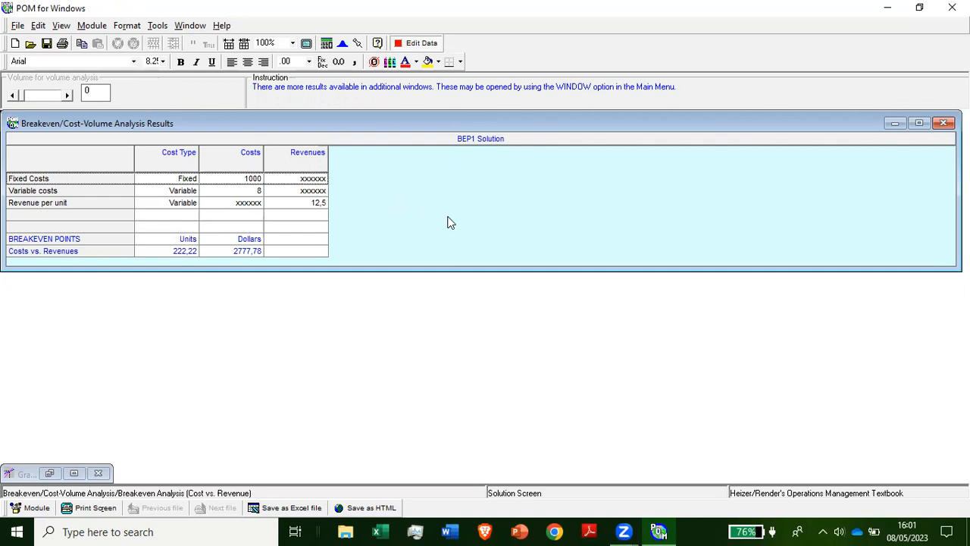
pyautogui.click(182, 252)
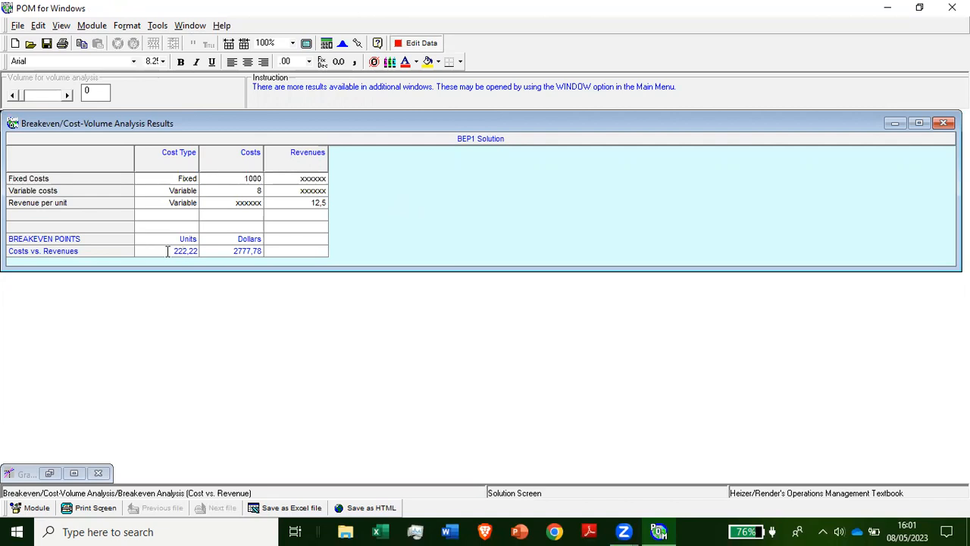
pyautogui.moveTo(168, 252); pyautogui.dragTo(229, 260)
pyautogui.moveTo(227, 253); pyautogui.dragTo(291, 253)
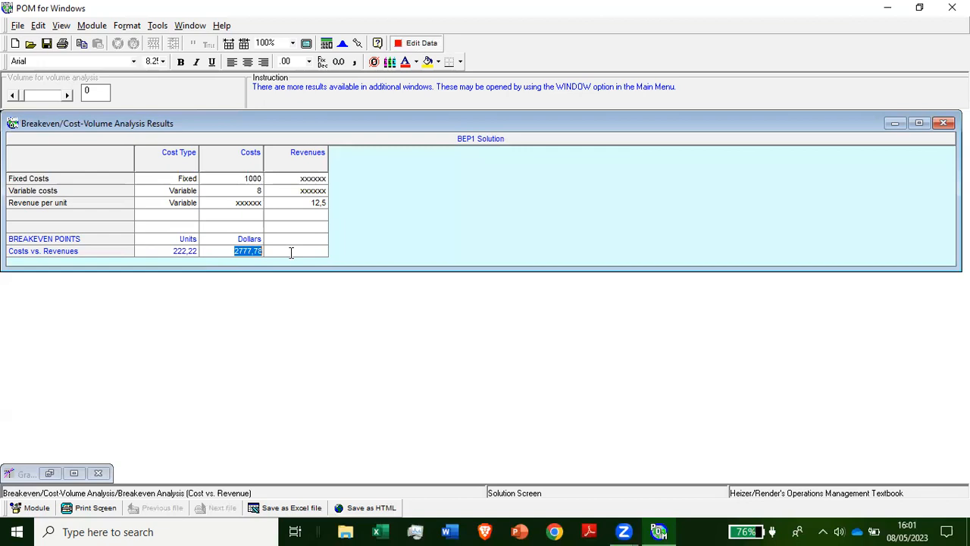
pyautogui.moveTo(162, 255); pyautogui.dragTo(205, 255)
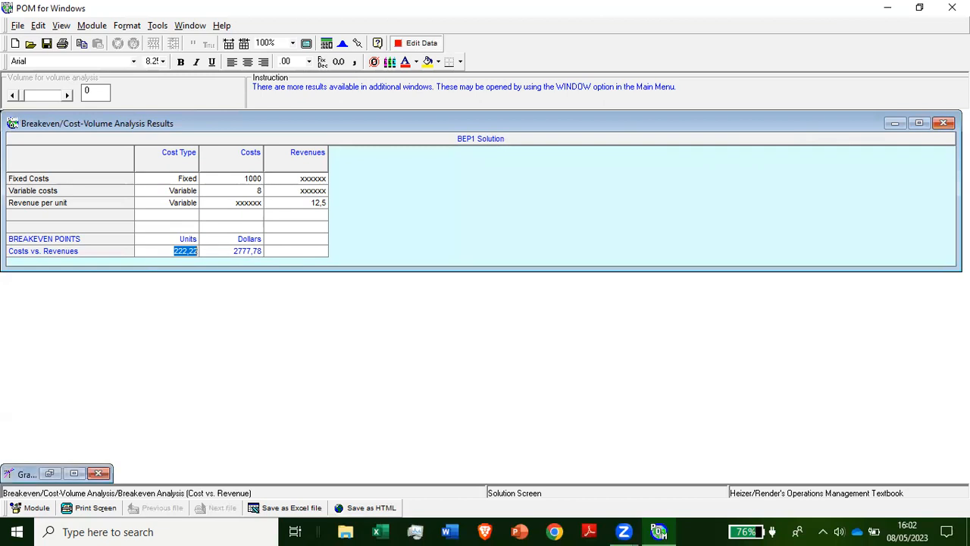
# - Close the breakeven results and switch to the Inventory module without saving the BEP1 data
pyautogui.click(943, 122)
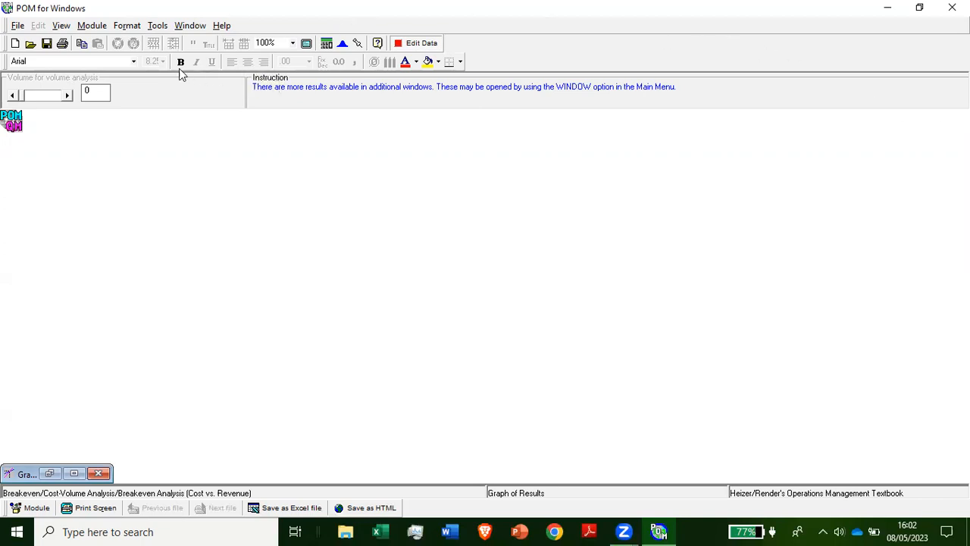
pyautogui.click(92, 26)
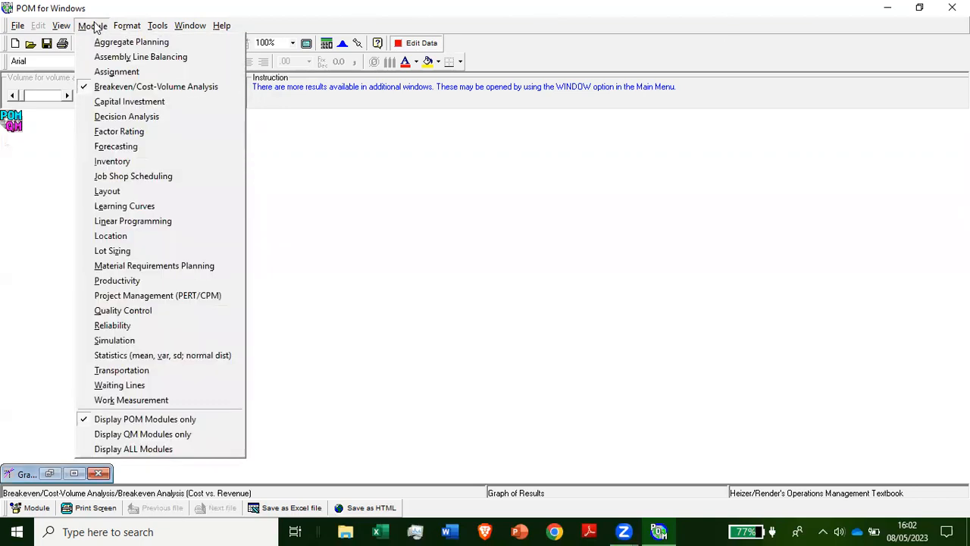
pyautogui.click(114, 163)
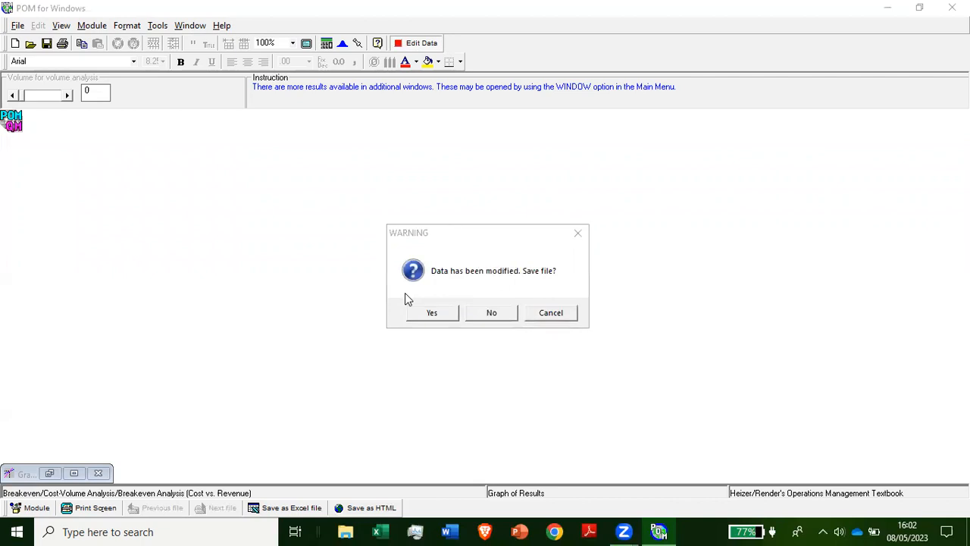
pyautogui.click(504, 312)
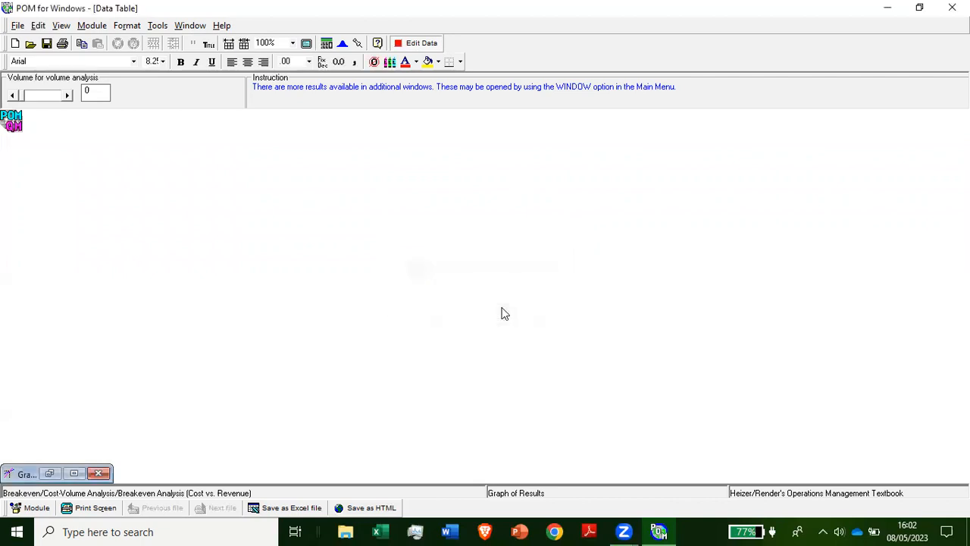
# - Create an Economic Order Quantity (EOQ) Model data set titled EOQ1 with no reorder point
pyautogui.click(17, 26)
pyautogui.moveTo(38, 47)
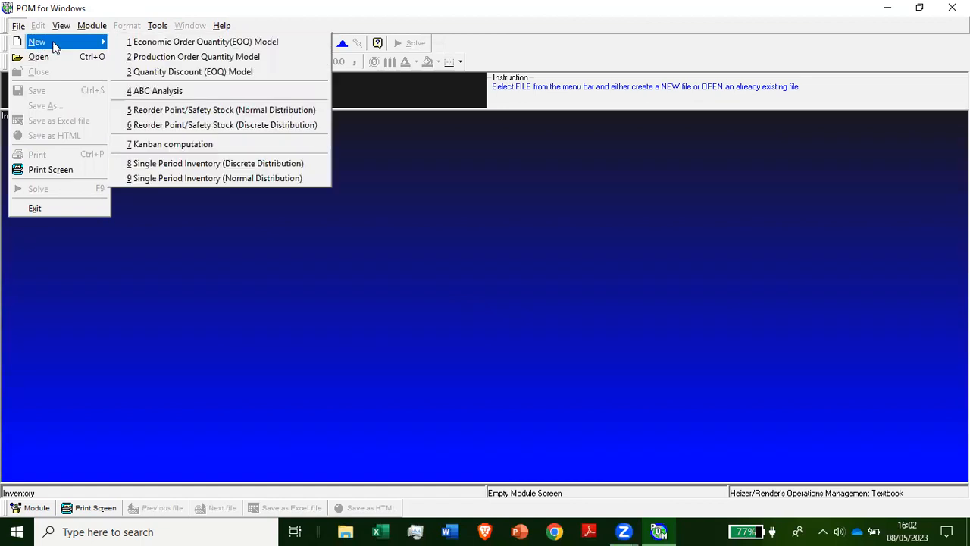
pyautogui.click(145, 44)
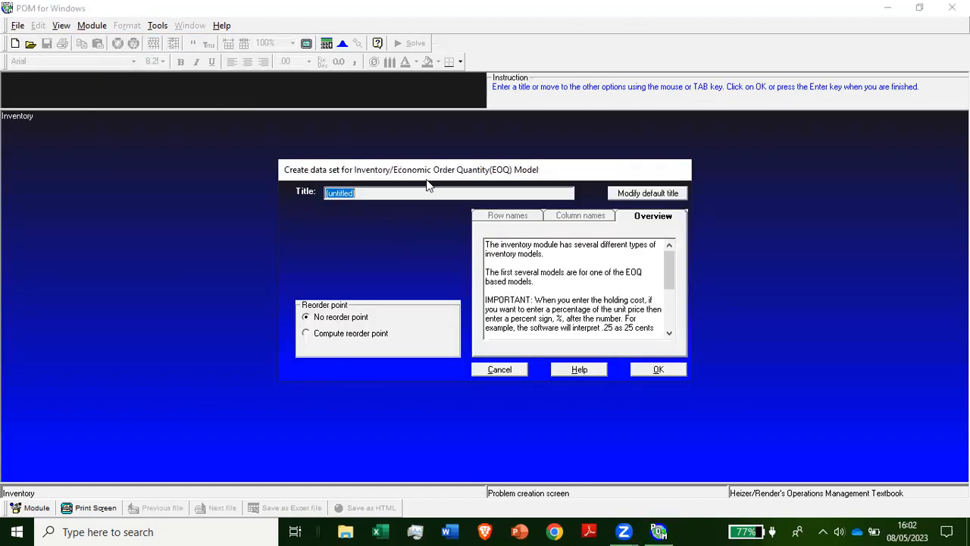
pyautogui.press('capslock')
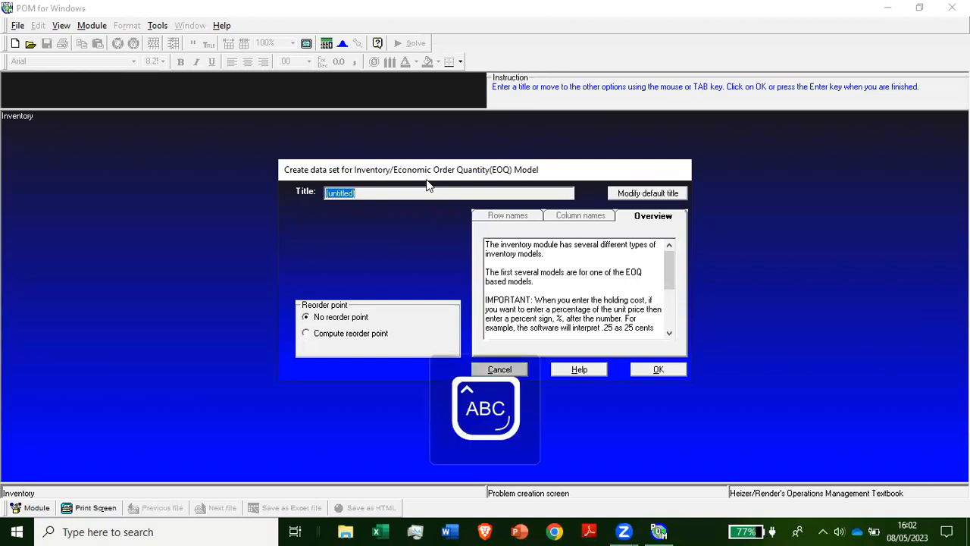
pyautogui.write('EOQ1')
pyautogui.press('capslock')
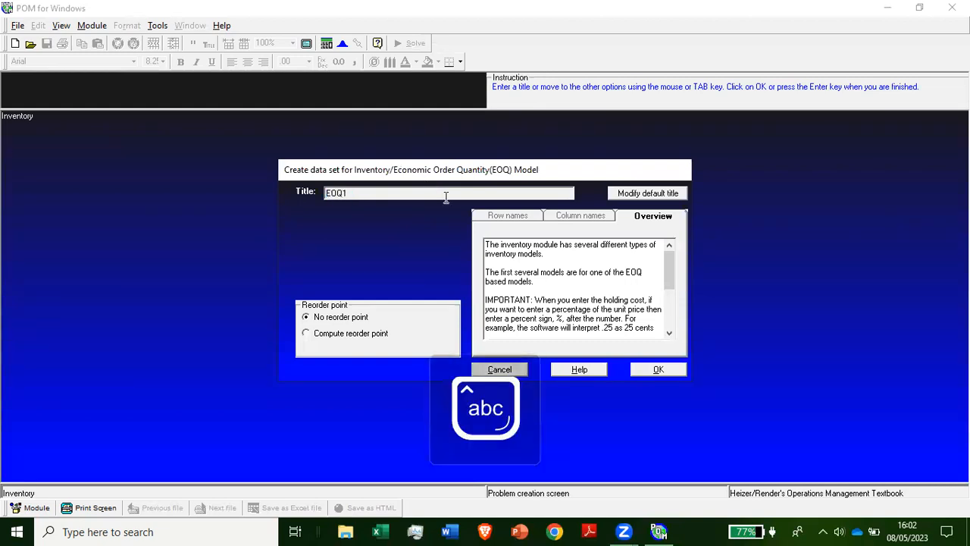
pyautogui.click(351, 322)
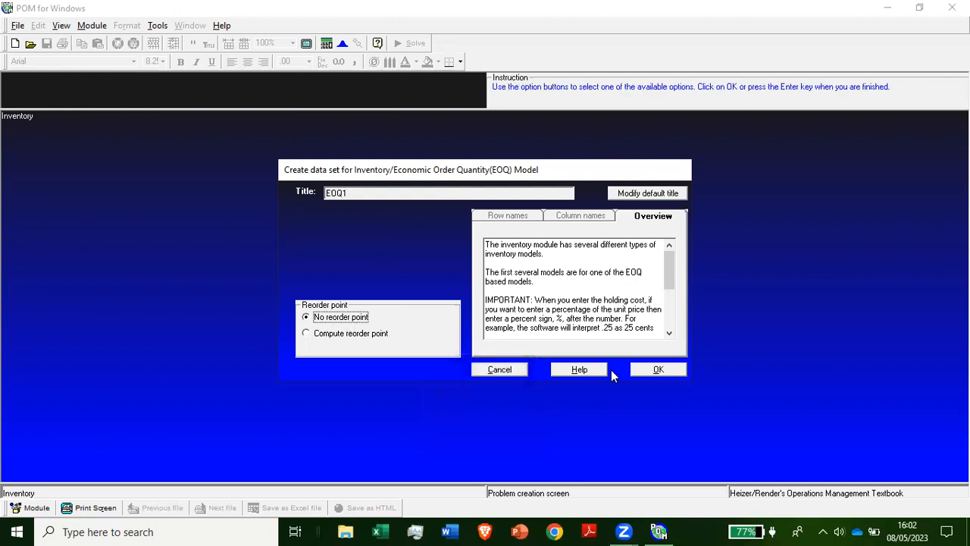
pyautogui.click(656, 369)
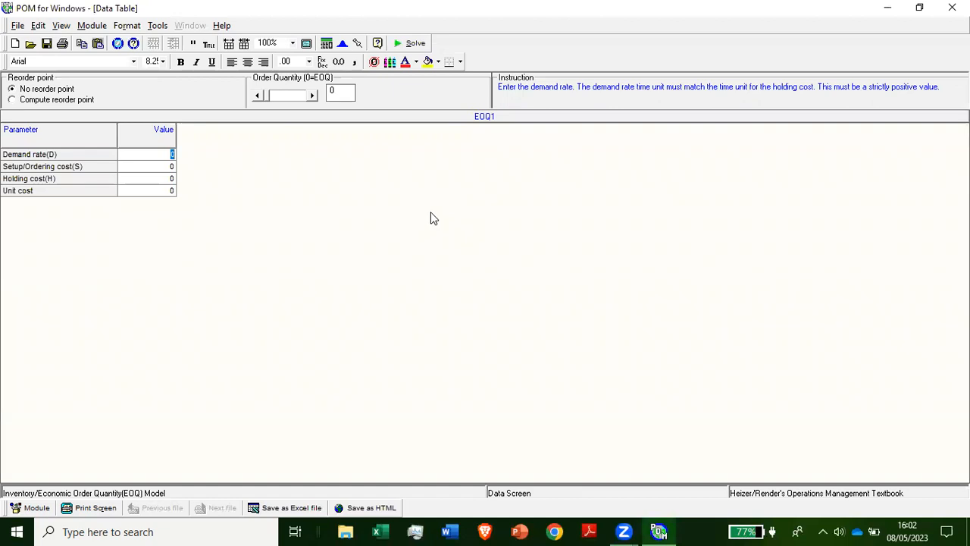
# - Enter a demand rate of 1000, ordering cost of 10, holding cost of .5 and unit cost of 1 for EOQ1
pyautogui.write('1000')
pyautogui.press('Return')
pyautogui.write('10')
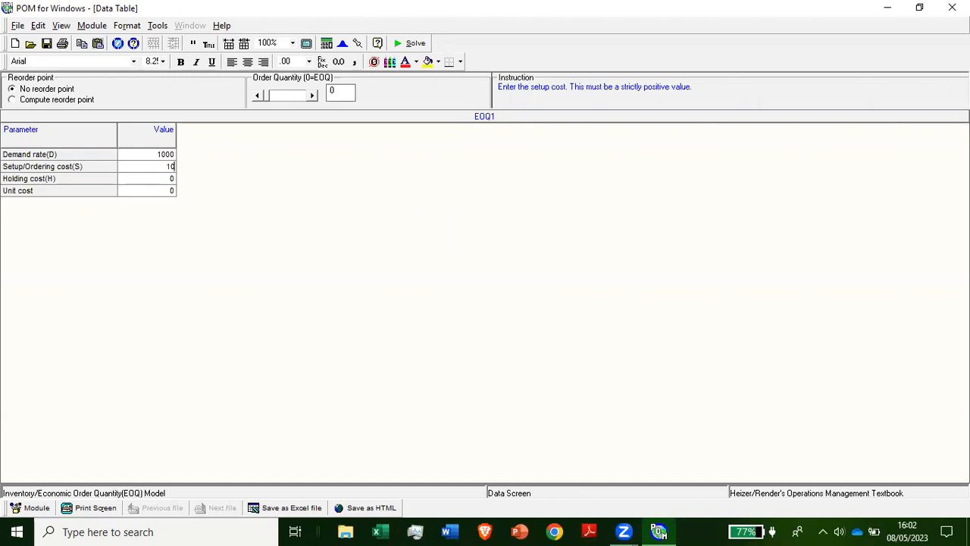
pyautogui.press('Return')
pyautogui.write('.5')
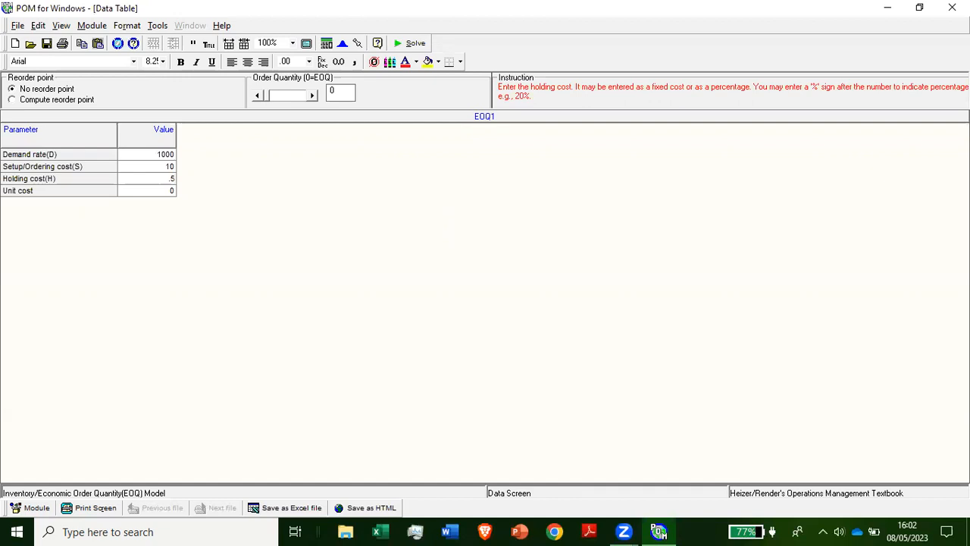
pyautogui.press('Return')
pyautogui.write('1')
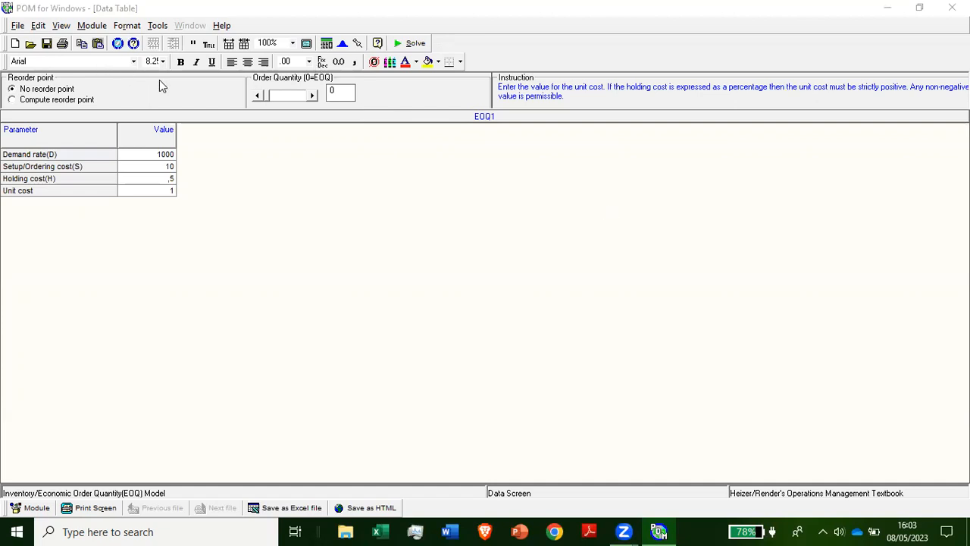
# - Solve the EOQ1 problem and examine the optimal order quantity
pyautogui.click(414, 46)
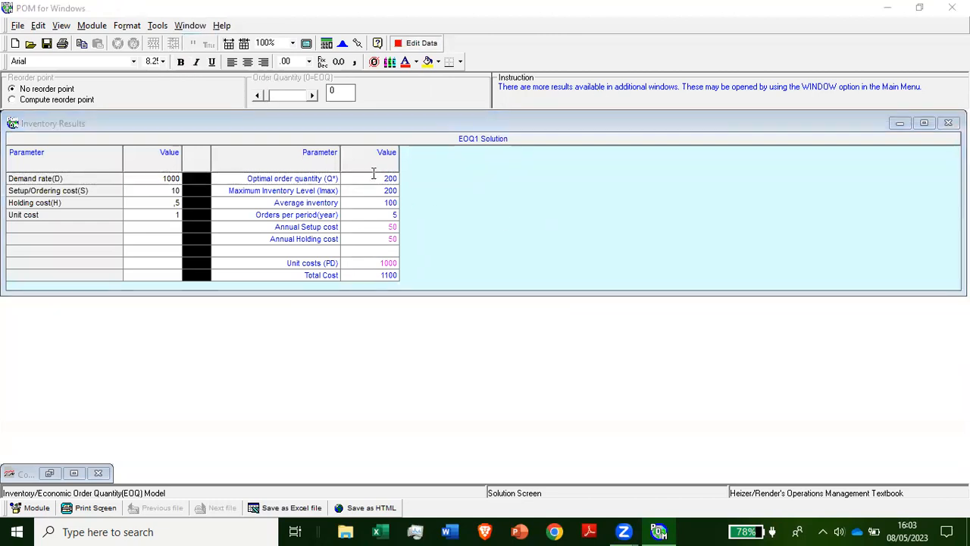
pyautogui.moveTo(373, 175); pyautogui.dragTo(403, 184)
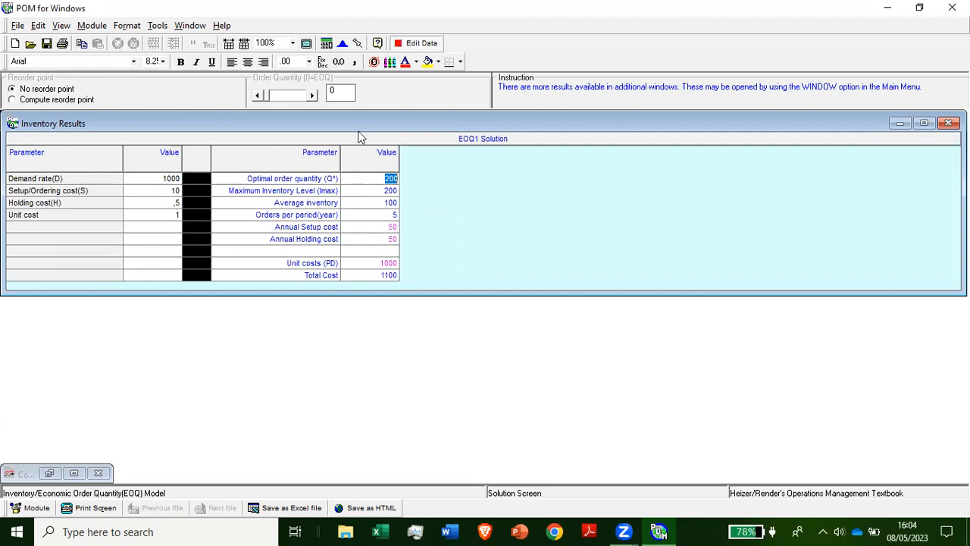
# - Close the EOQ1 results and switch to the Project Management (PERT/CPM) module without saving the data
pyautogui.click(947, 123)
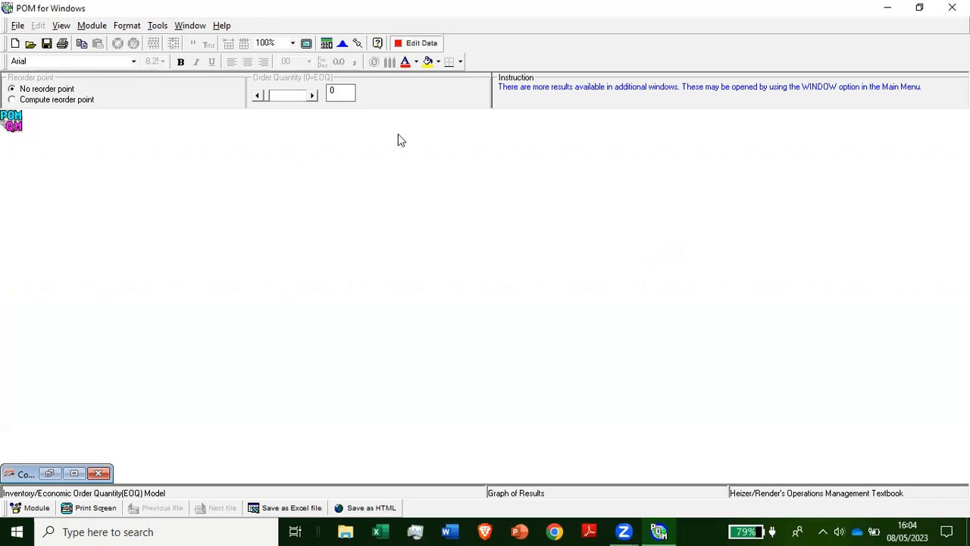
pyautogui.click(93, 26)
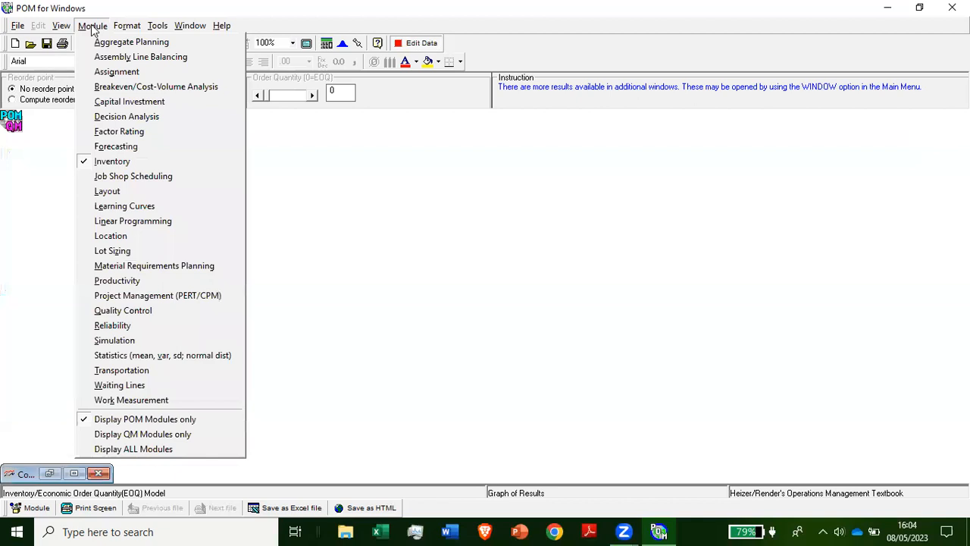
pyautogui.click(138, 295)
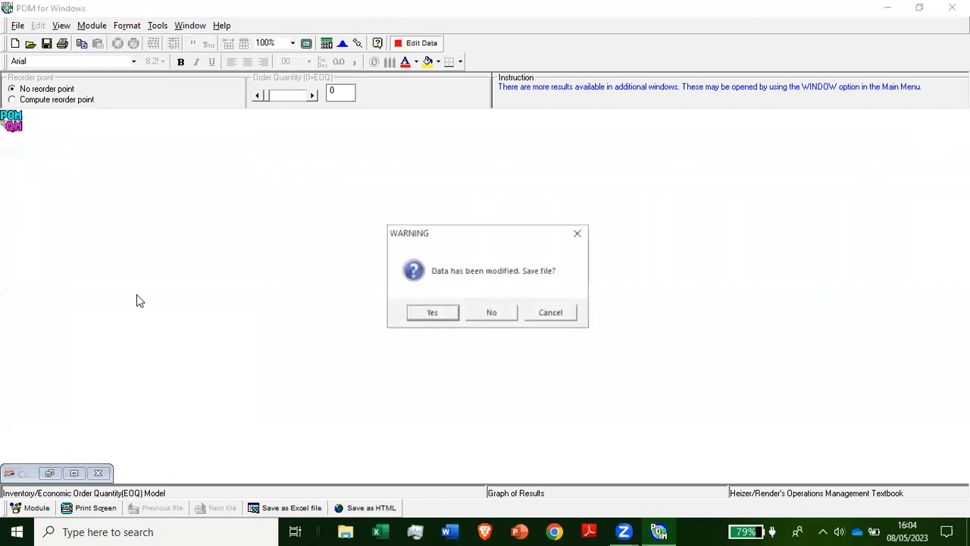
pyautogui.click(516, 314)
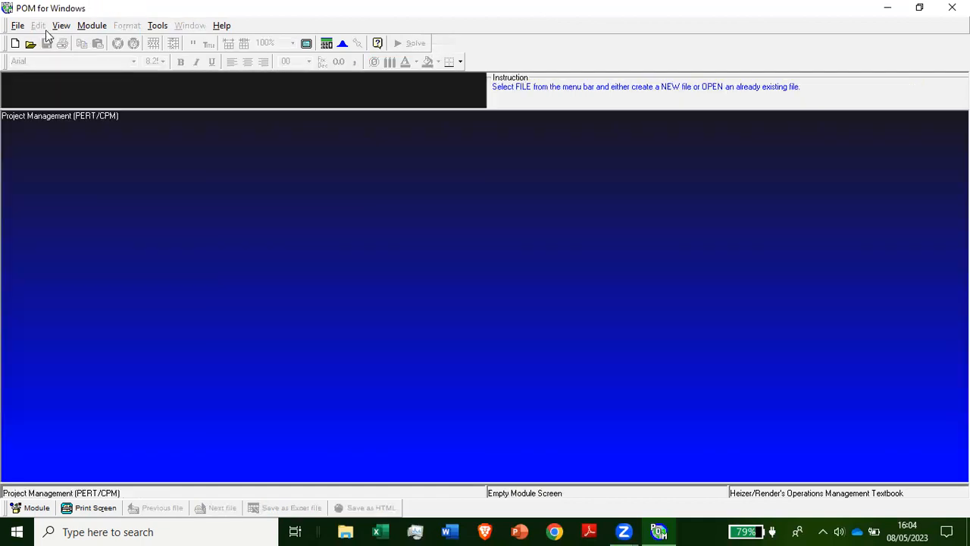
# - Create a Triple time estimate data set titled PM1 with 7 activities, keeping lettered row names and the immediate predecessor list
pyautogui.click(17, 26)
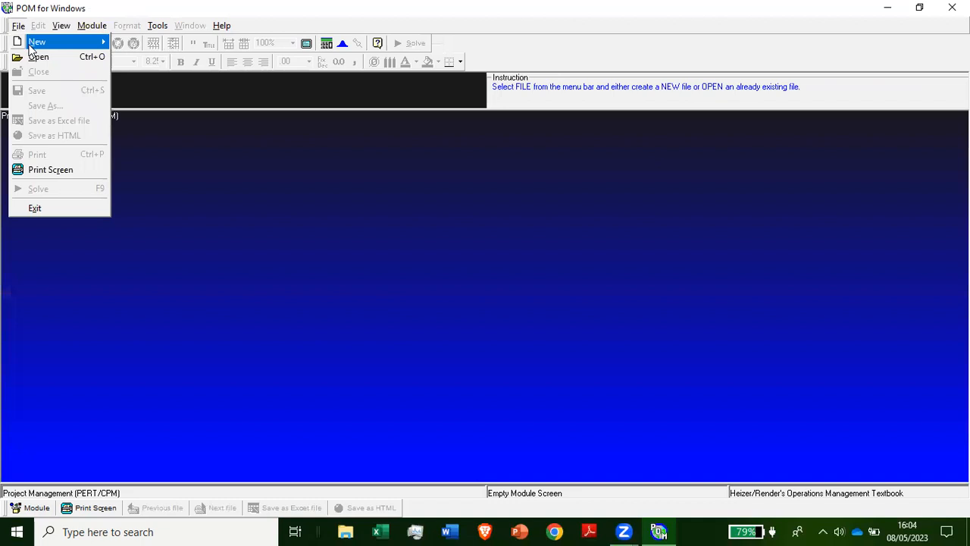
pyautogui.moveTo(36, 47)
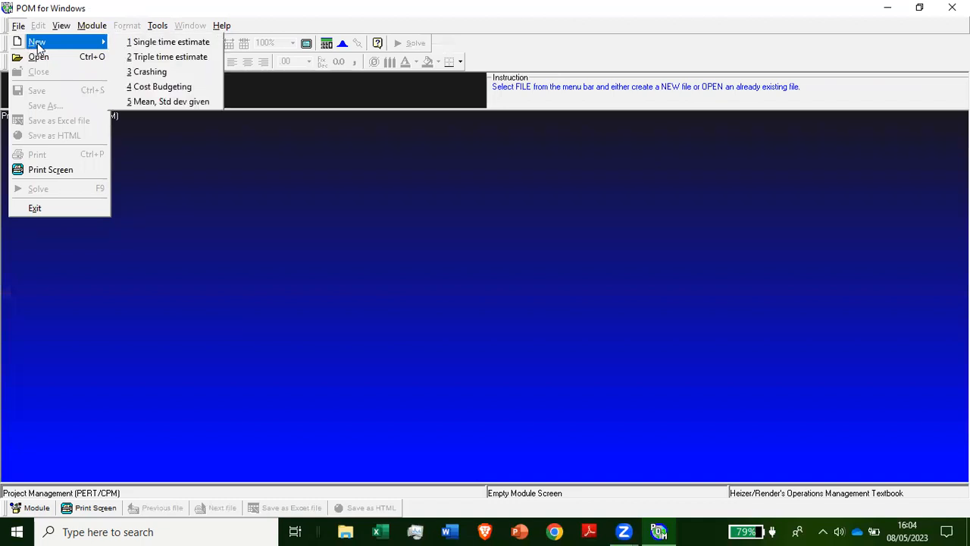
pyautogui.click(149, 57)
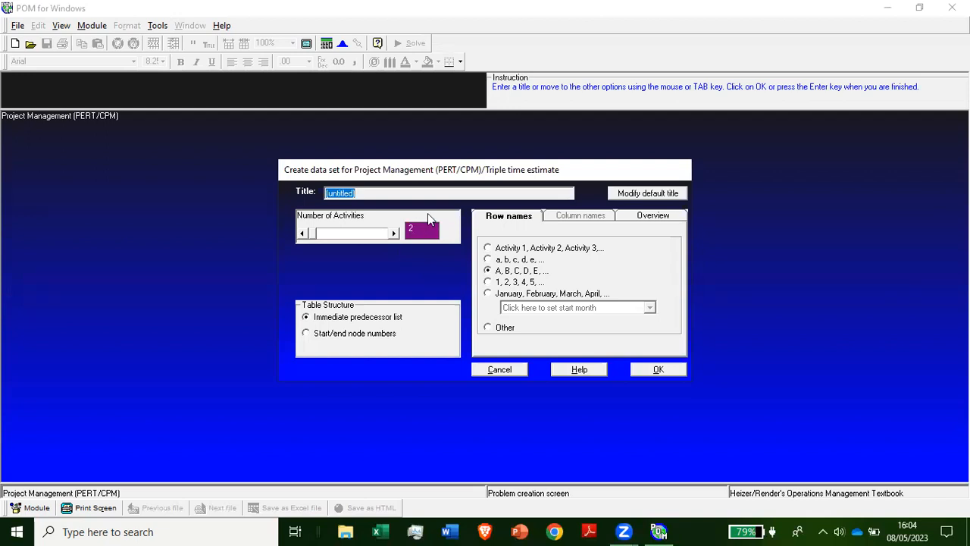
pyautogui.press('capslock')
pyautogui.write('PM1')
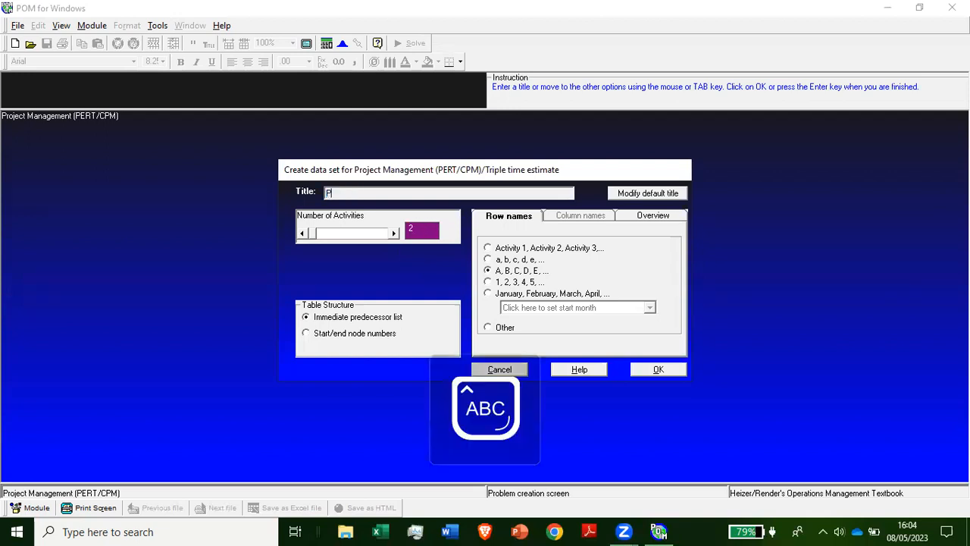
pyautogui.press('capslock')
pyautogui.click(394, 234)
pyautogui.click(393, 234)
pyautogui.click(394, 235)
pyautogui.click(393, 235)
pyautogui.click(394, 234)
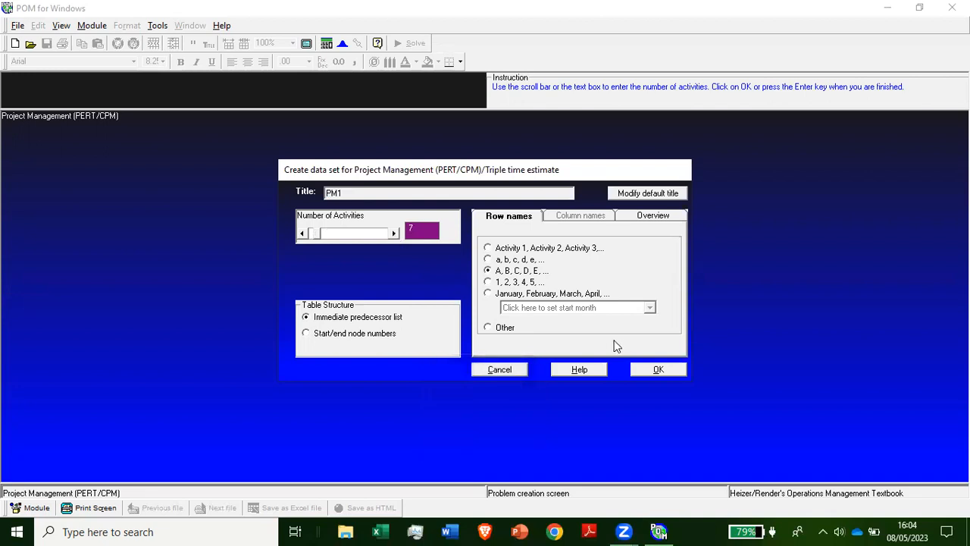
pyautogui.click(670, 371)
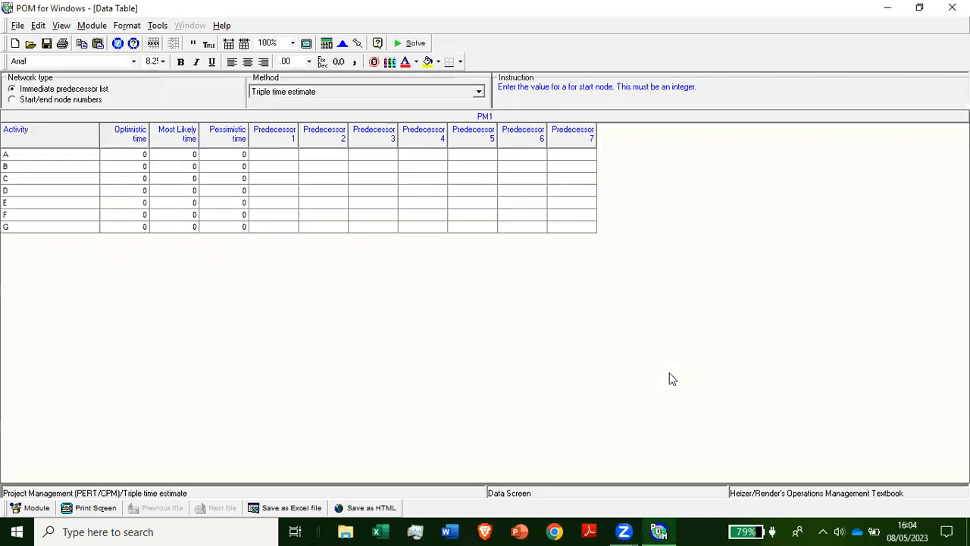
# - Enter optimistic, most likely and pessimistic times of 1, 2 and 3 for activity A
pyautogui.click(117, 154)
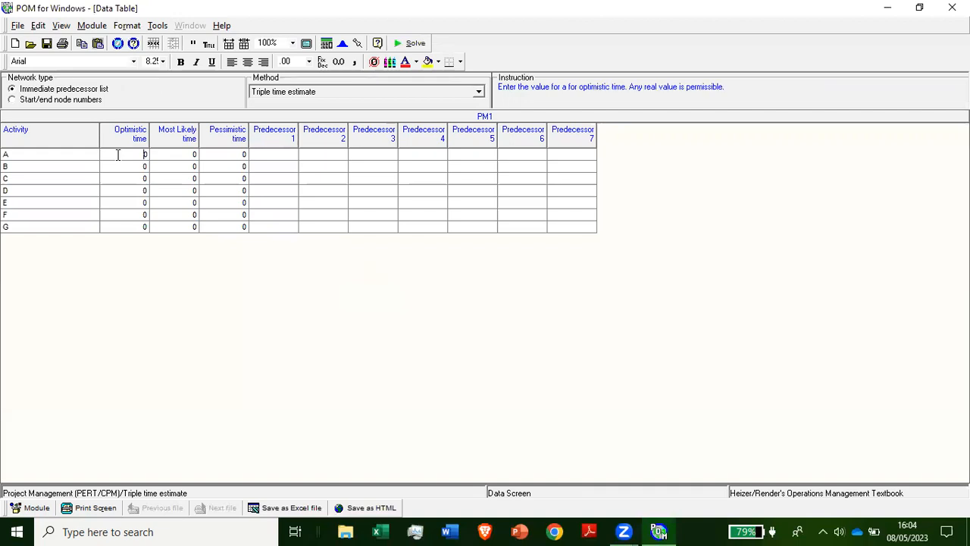
pyautogui.press('Tab')
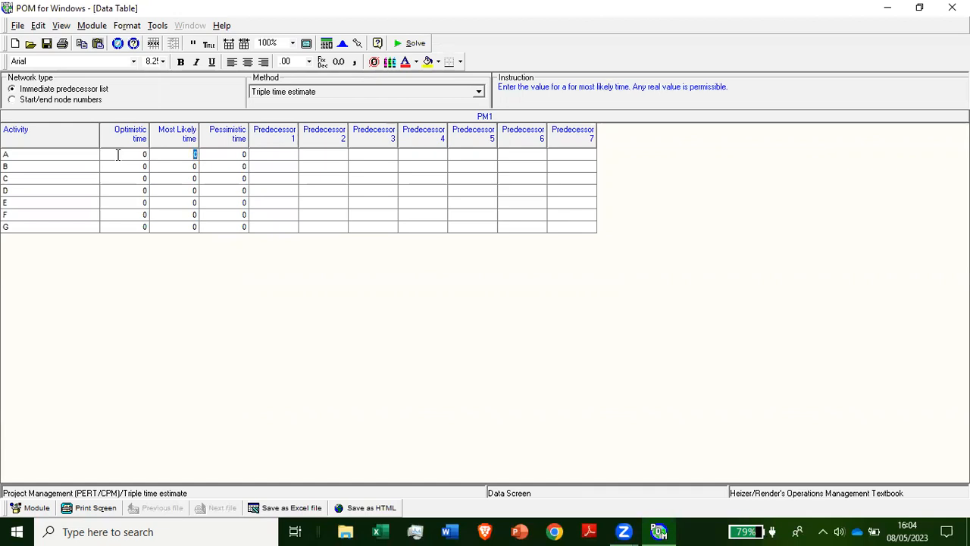
pyautogui.click(117, 155)
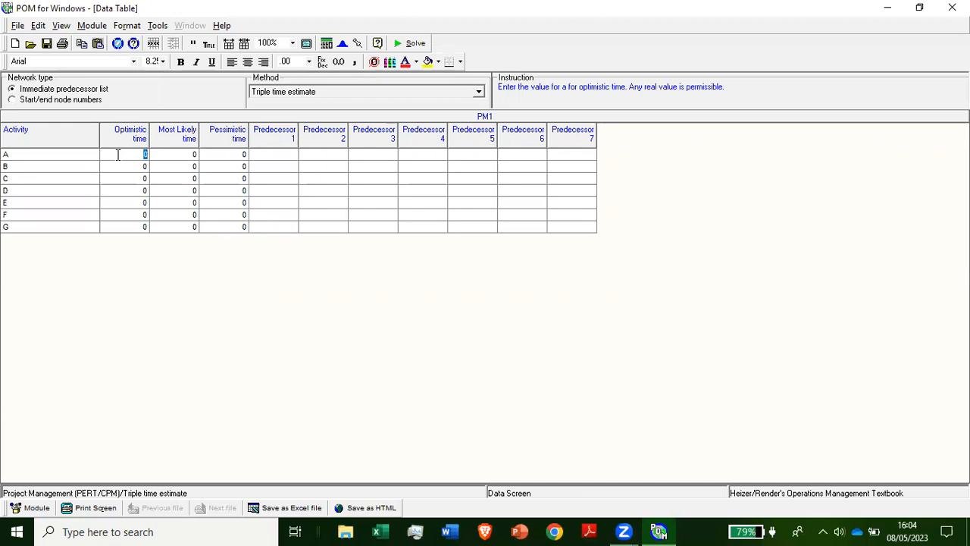
pyautogui.write('1')
pyautogui.press('Tab')
pyautogui.write('2')
pyautogui.press('Tab')
pyautogui.write('3')
# - Enter optimistic, most likely and pessimistic times of 2, 3 and 4 for activity B
pyautogui.press('Return')
pyautogui.press('Left')
pyautogui.press('Left')
pyautogui.write('2')
pyautogui.press('Tab')
pyautogui.write('3')
pyautogui.press('Tab')
pyautogui.write('4')
# - Enter optimistic, most likely and pessimistic times of 4, 5 and 6 for activity C
pyautogui.press('Return')
pyautogui.press('Left')
pyautogui.press('Left')
pyautogui.write('4')
pyautogui.press('Tab')
pyautogui.write('5')
pyautogui.press('Tab')
pyautogui.write('6')
# - Enter optimistic, most likely and pessimistic times of 8, 9 and 10 for activity D
pyautogui.press('Return')
pyautogui.press('Left')
pyautogui.press('Left')
pyautogui.write('8')
pyautogui.press('Tab')
pyautogui.write('9')
pyautogui.press('Tab')
pyautogui.write('10')
# - Enter optimistic, most likely and pessimistic times of 2, 5 and 8 for activity E
pyautogui.press('Return')
pyautogui.press('Left')
pyautogui.press('Left')
pyautogui.write('2')
pyautogui.press('Tab')
pyautogui.write('5')
pyautogui.press('Tab')
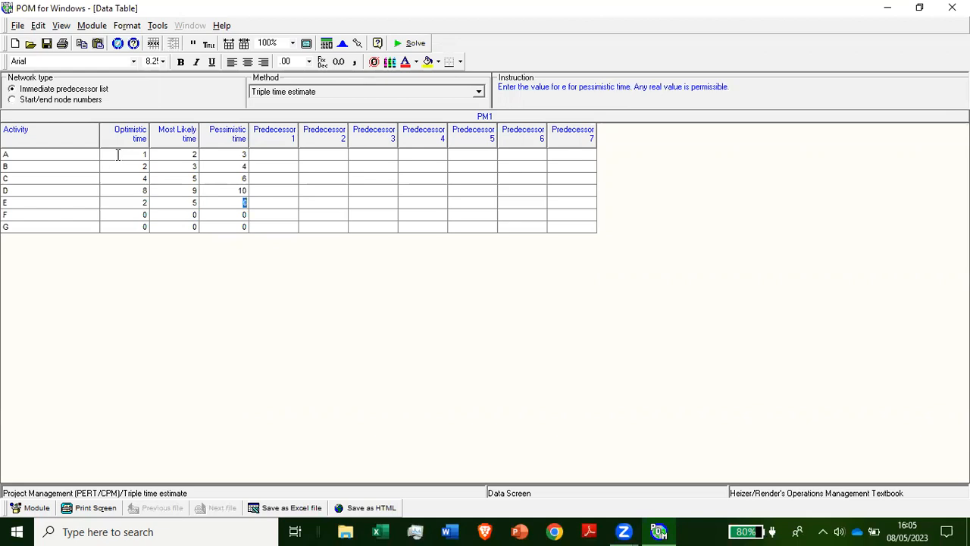
pyautogui.write('8')
# - Enter optimistic, most likely and pessimistic times of 4, 5 and 6 for activity F
pyautogui.press('Return')
pyautogui.press('Left')
pyautogui.press('Left')
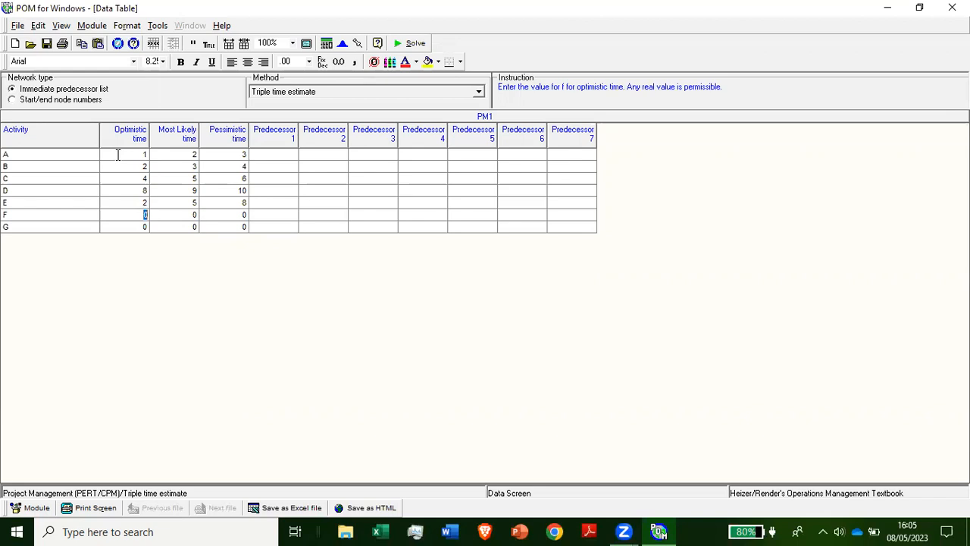
pyautogui.write('4')
pyautogui.press('Tab')
pyautogui.write('5')
pyautogui.press('Tab')
pyautogui.write('6')
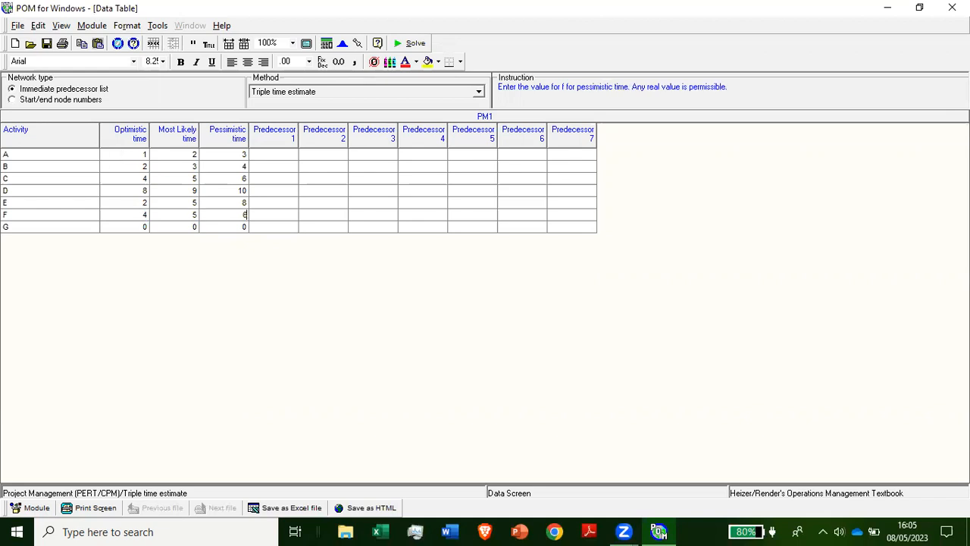
# - Enter optimistic, most likely and pessimistic times of 1, 2 and 3 for activity G
pyautogui.press('Return')
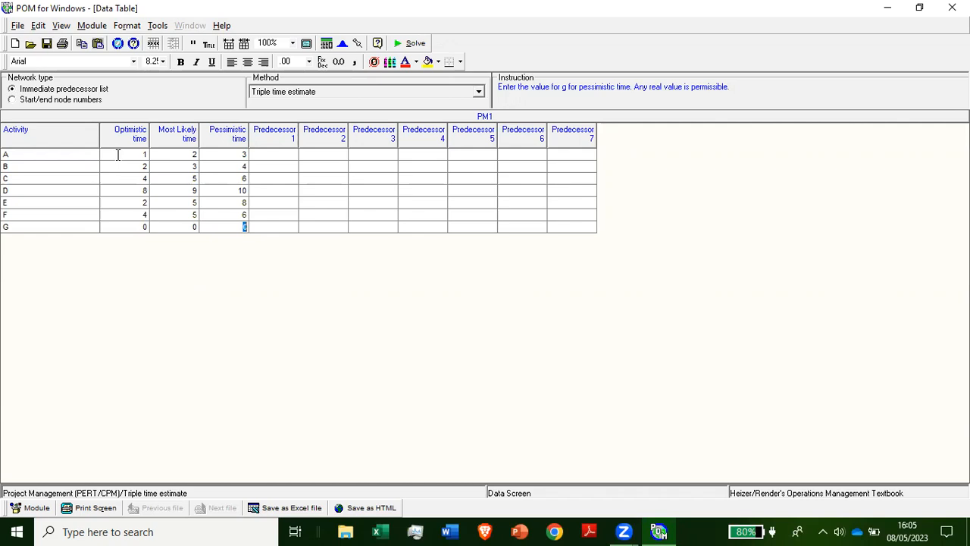
pyautogui.press('Left')
pyautogui.press('Left')
pyautogui.write('1')
pyautogui.press('Tab')
pyautogui.write('2')
pyautogui.press('Tab')
pyautogui.write('3')
pyautogui.press('Tab')
pyautogui.press('Up')
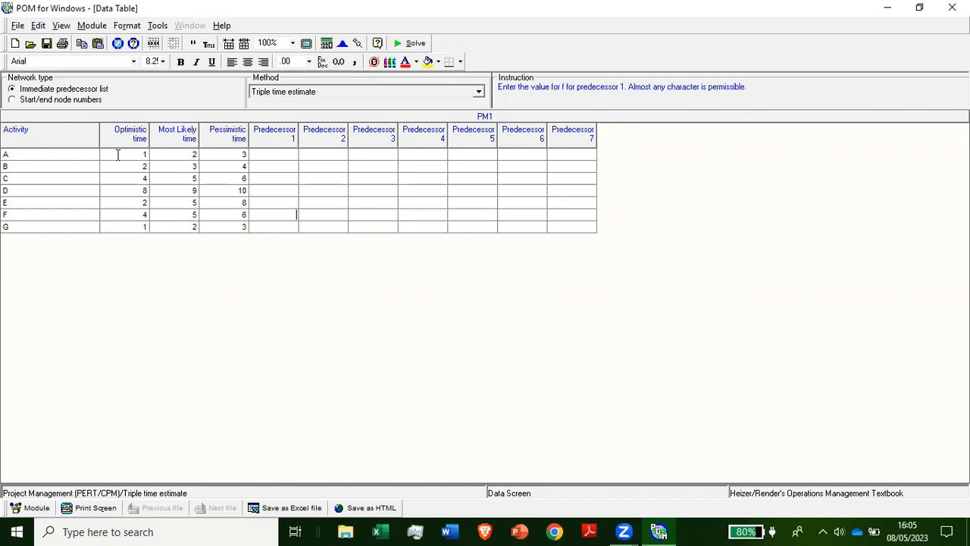
pyautogui.press('Up')
pyautogui.press('Up')
pyautogui.press('Up')
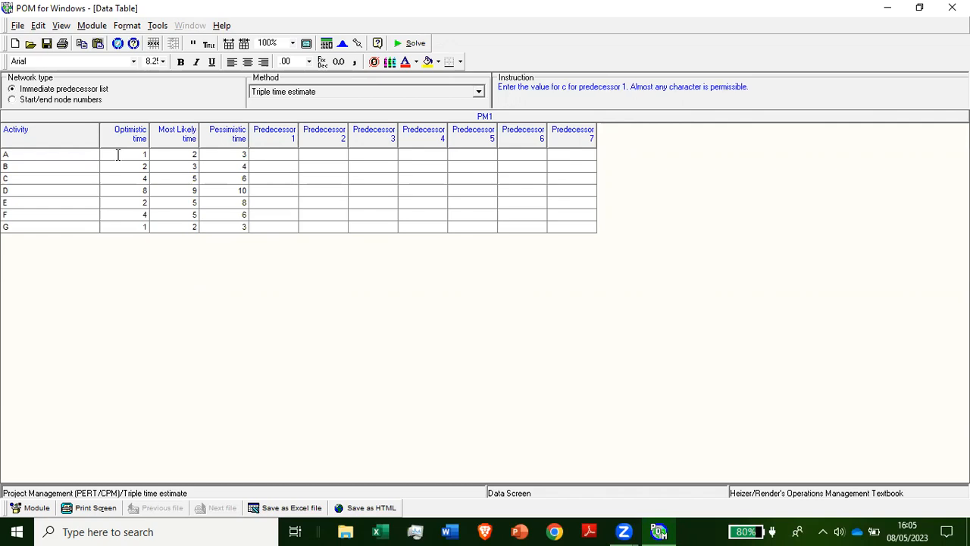
pyautogui.press('Down')
pyautogui.write('a')
pyautogui.press('Down')
pyautogui.write('b')
pyautogui.press('Down')
pyautogui.press('Down')
pyautogui.press('Up')
pyautogui.press('Up')
pyautogui.press('Up')
# - Enter the first predecessors in capitals: A for activity C, B for D, C for E, D for F and E for G
pyautogui.press('capslock')
pyautogui.write('A')
pyautogui.press('Down')
pyautogui.write('B')
pyautogui.press('Down')
pyautogui.write('C')
pyautogui.press('Down')
pyautogui.write('D')
pyautogui.press('Down')
pyautogui.write('E')
# - Add D as the second predecessor of activity E and solve the PM1 problem
pyautogui.press('Up')
pyautogui.press('Up')
pyautogui.press('Right')
pyautogui.click(410, 44)
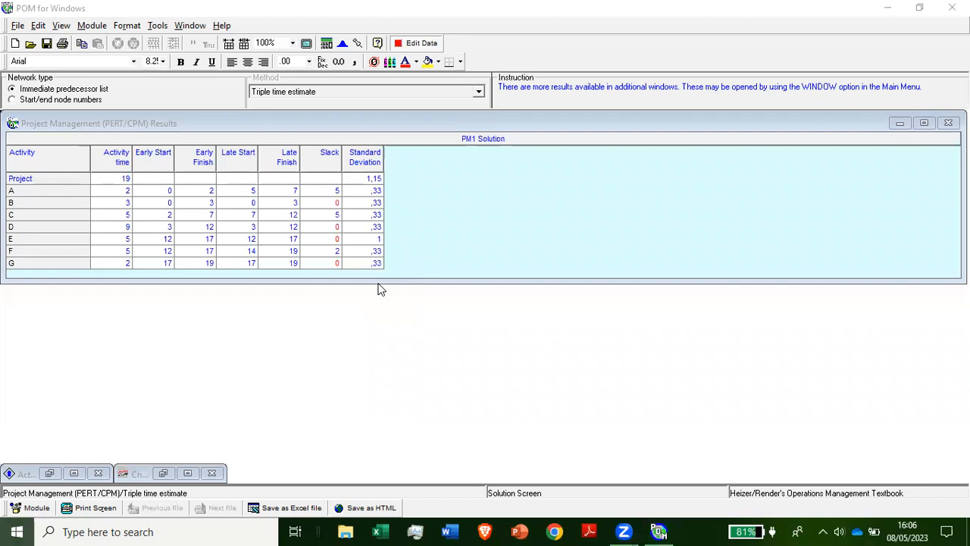
pyautogui.press('super')
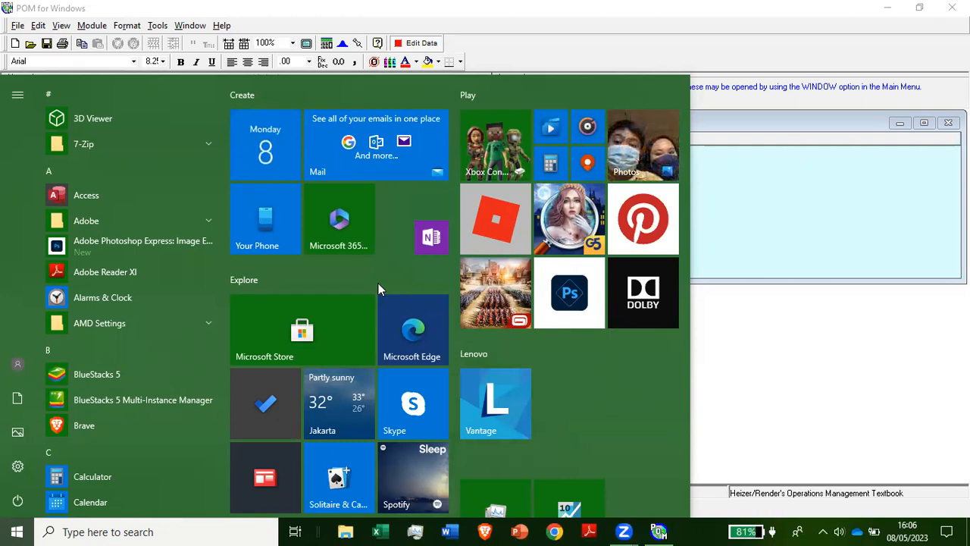
pyautogui.click(733, 334)
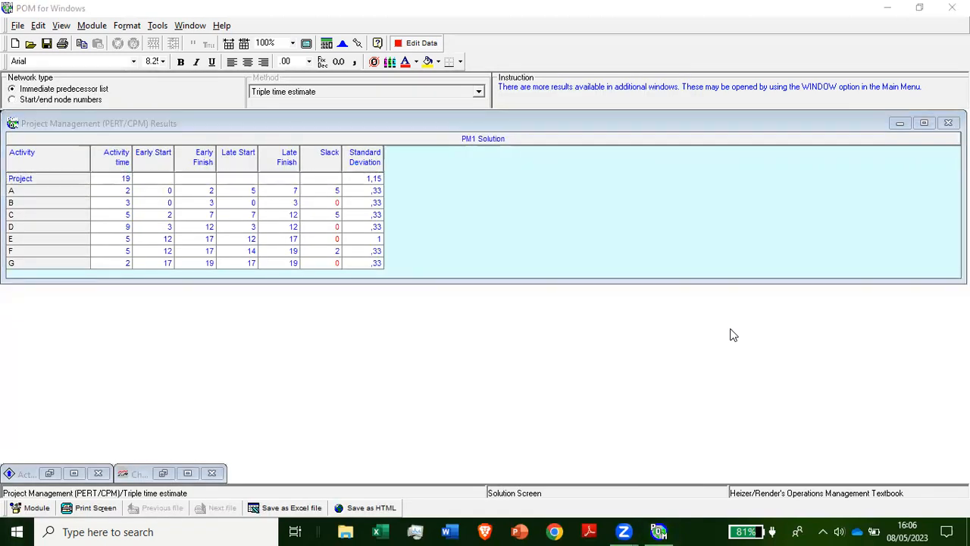
pyautogui.press('super')
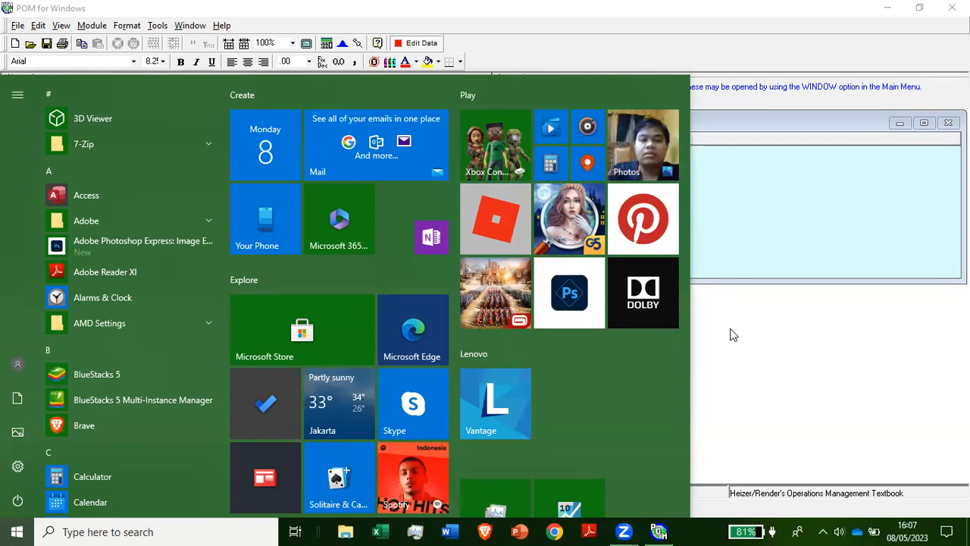
pyautogui.click(733, 335)
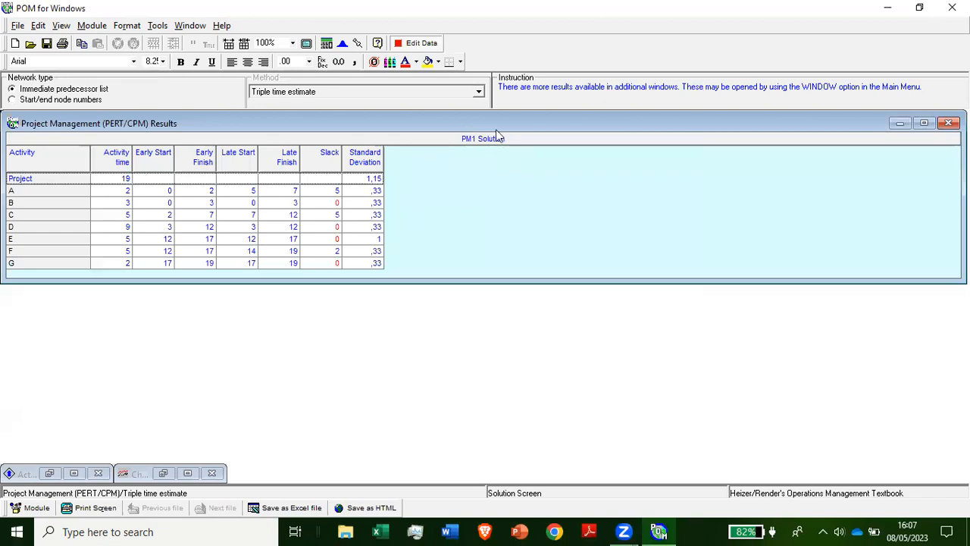
pyautogui.click(375, 179)
pyautogui.click(930, 126)
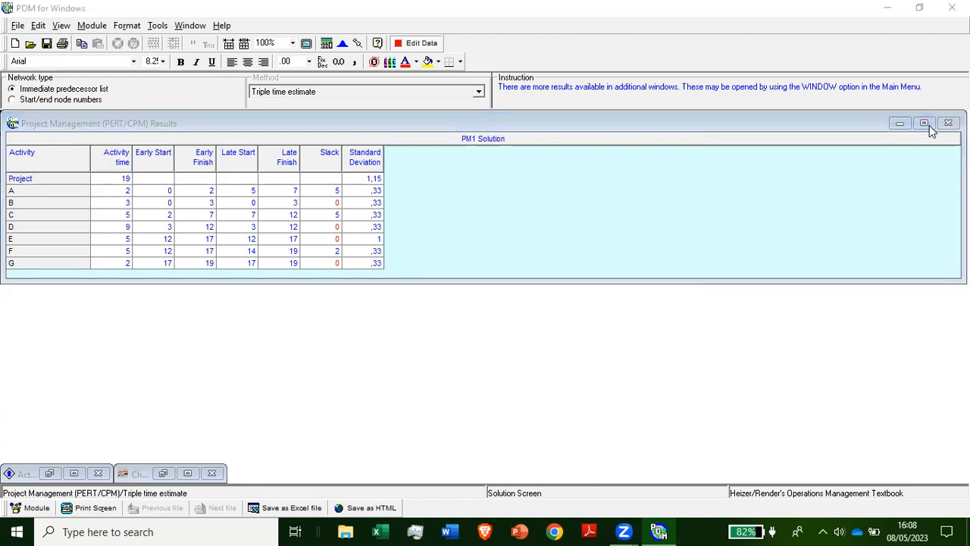